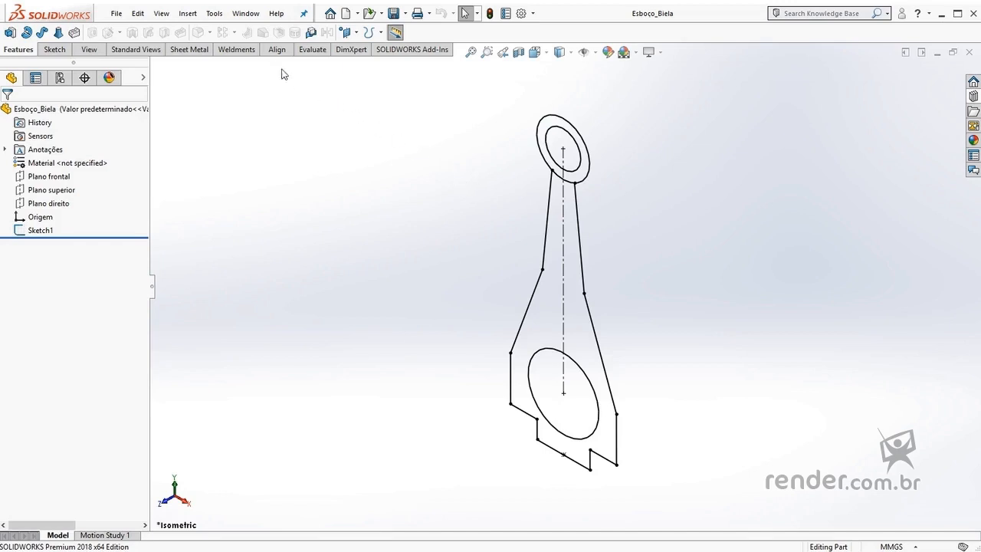
# - Customize the CommandManager by adding the Blocks tab to it
pyautogui.rightClick(251, 52)
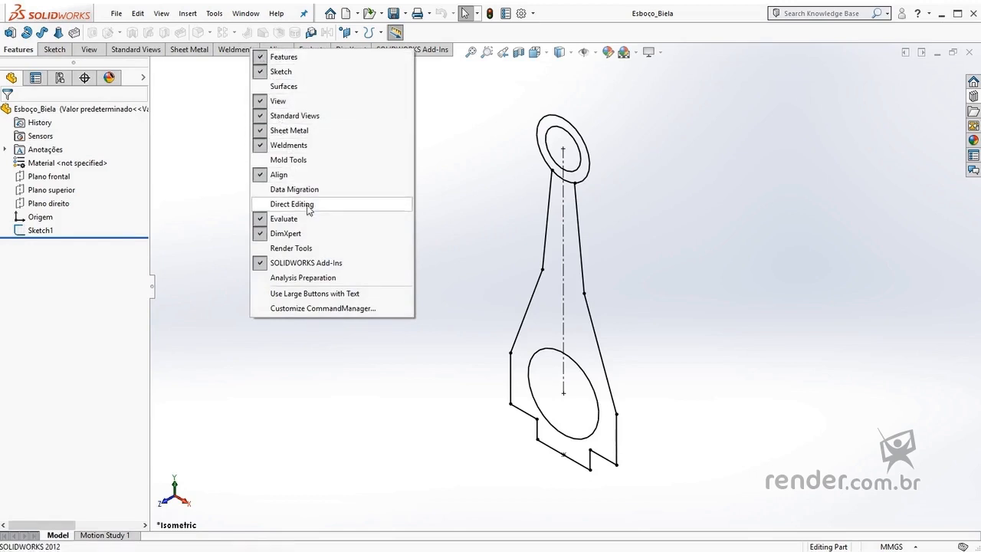
pyautogui.click(341, 309)
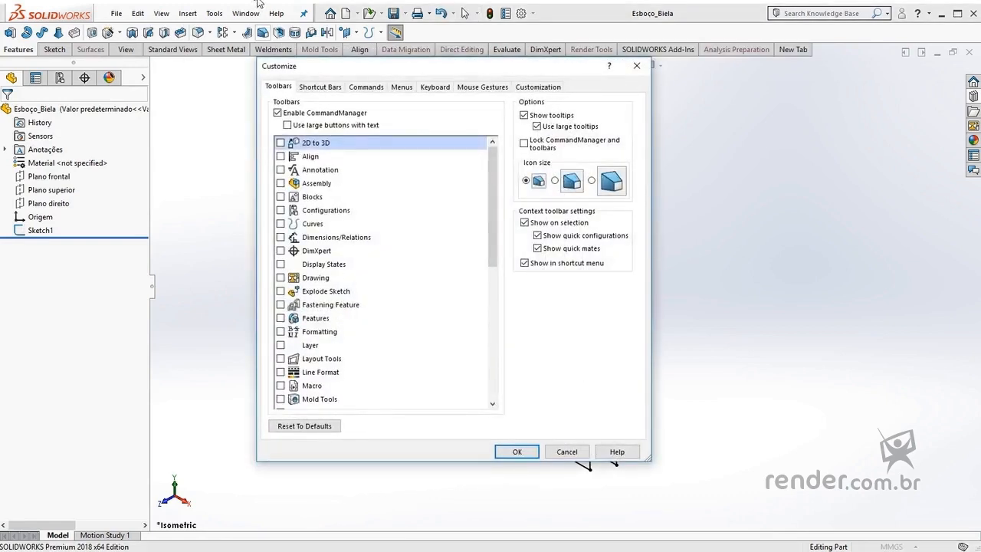
pyautogui.rightClick(315, 51)
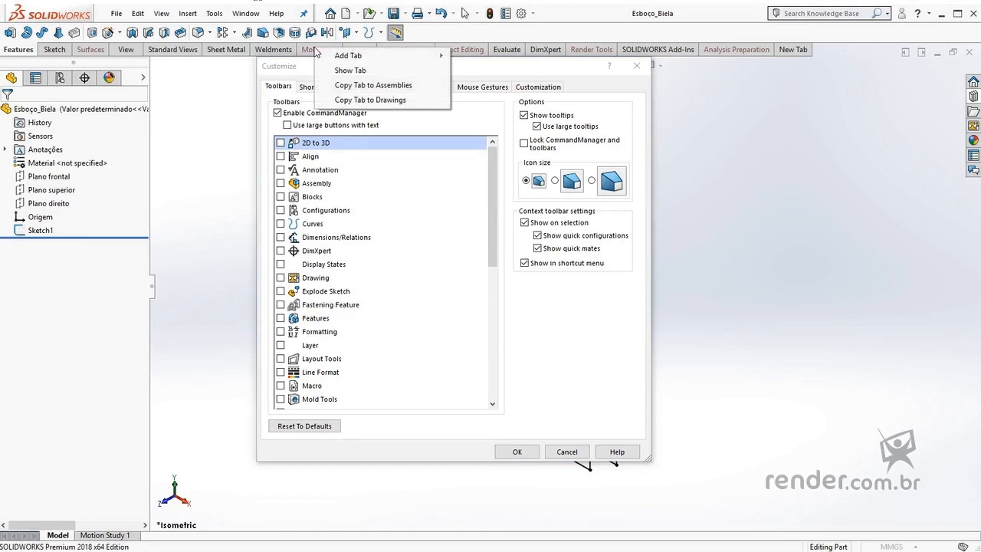
pyautogui.moveTo(354, 56)
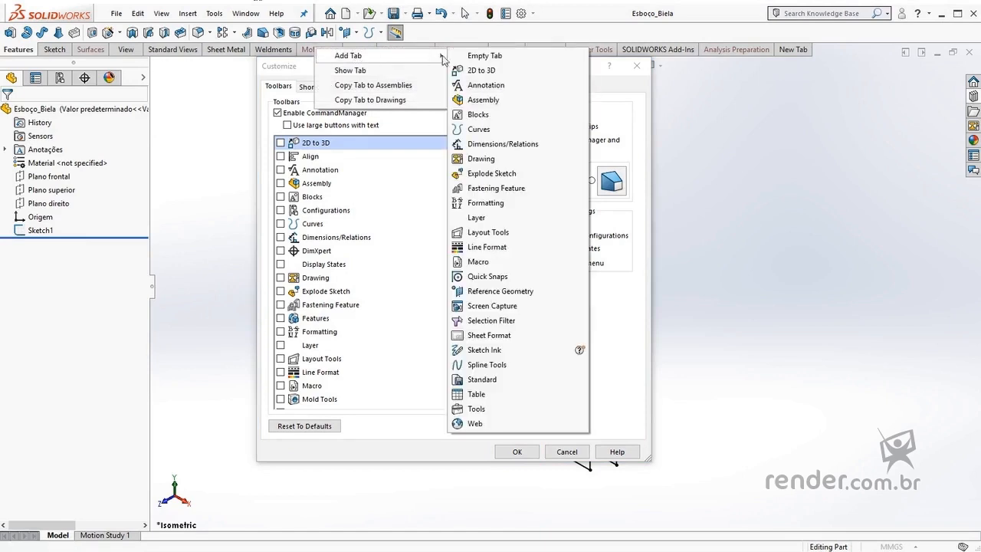
pyautogui.click(518, 117)
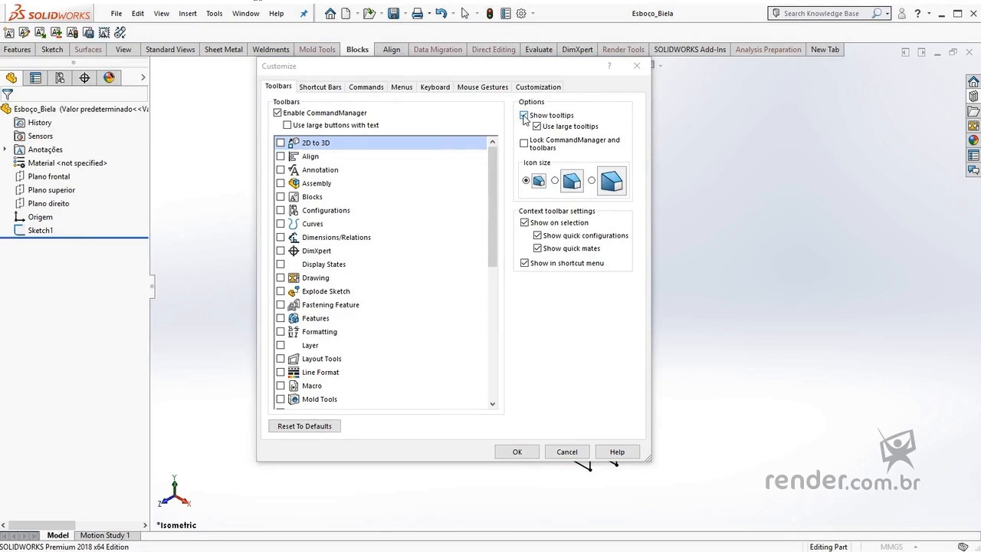
pyautogui.click(636, 66)
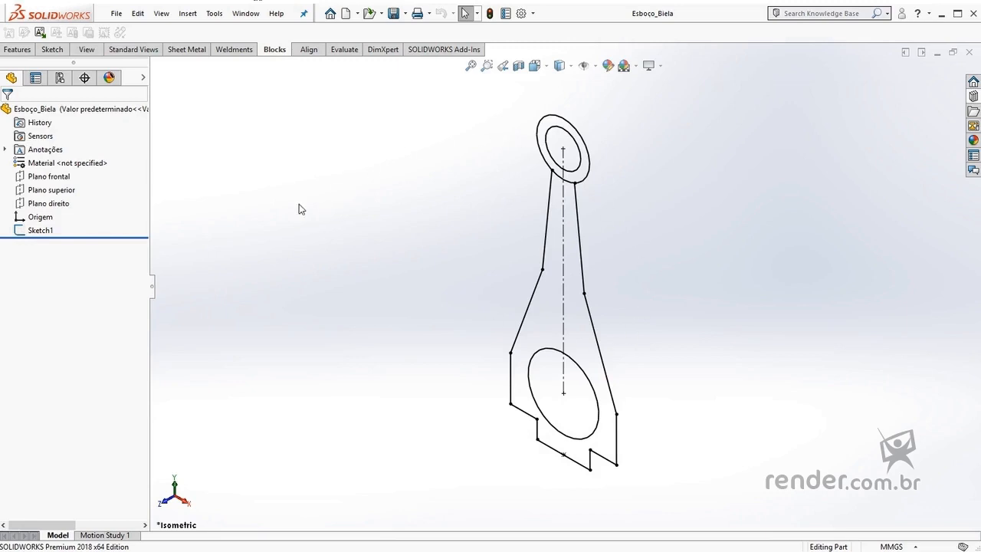
# - Save the connecting rod sketch Sketch1 as a block file named Render-1 in the C:\Render folder
pyautogui.click(44, 230)
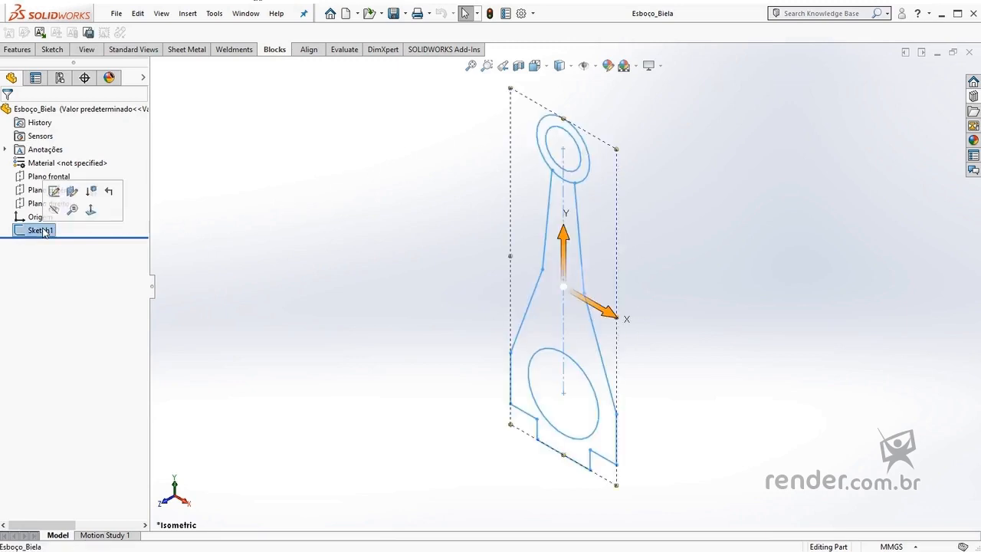
pyautogui.click(88, 32)
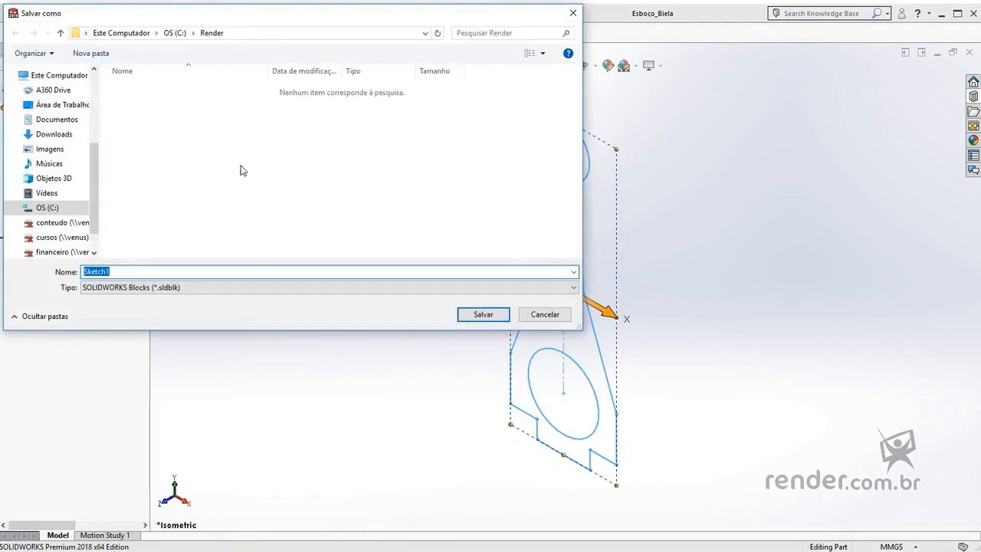
pyautogui.write('Render-1')
pyautogui.click(478, 315)
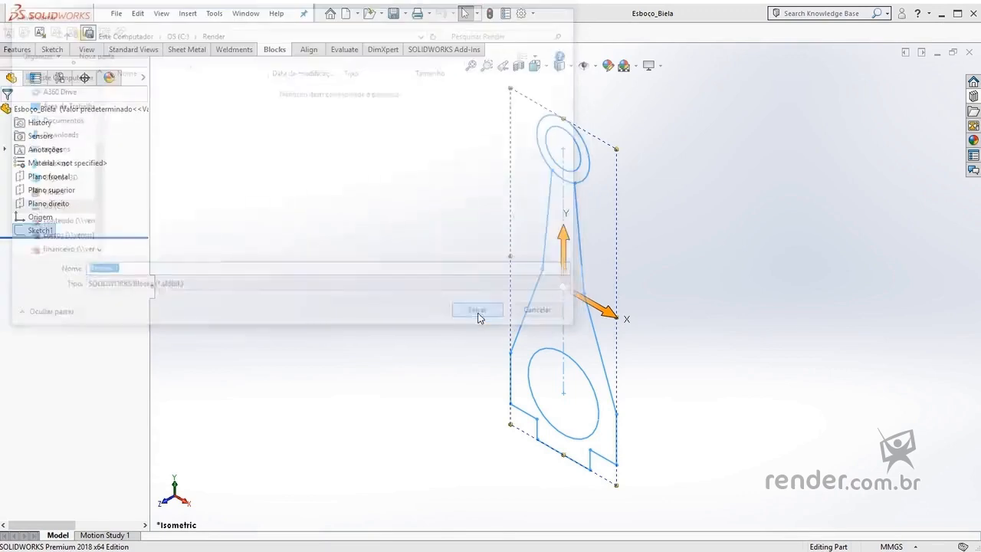
# - Create a new part and start inserting a block in a sketch on the Front Plane
pyautogui.click(347, 13)
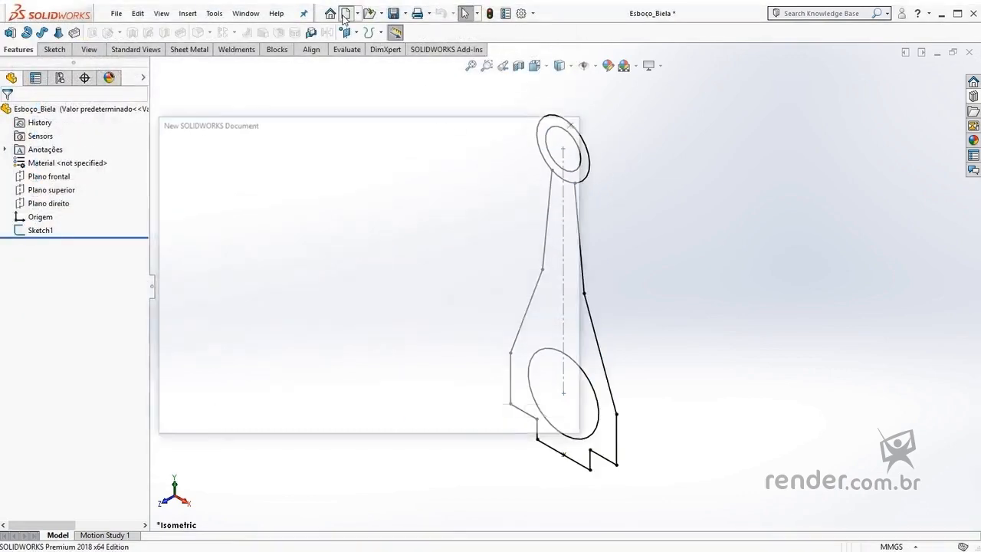
pyautogui.click(427, 411)
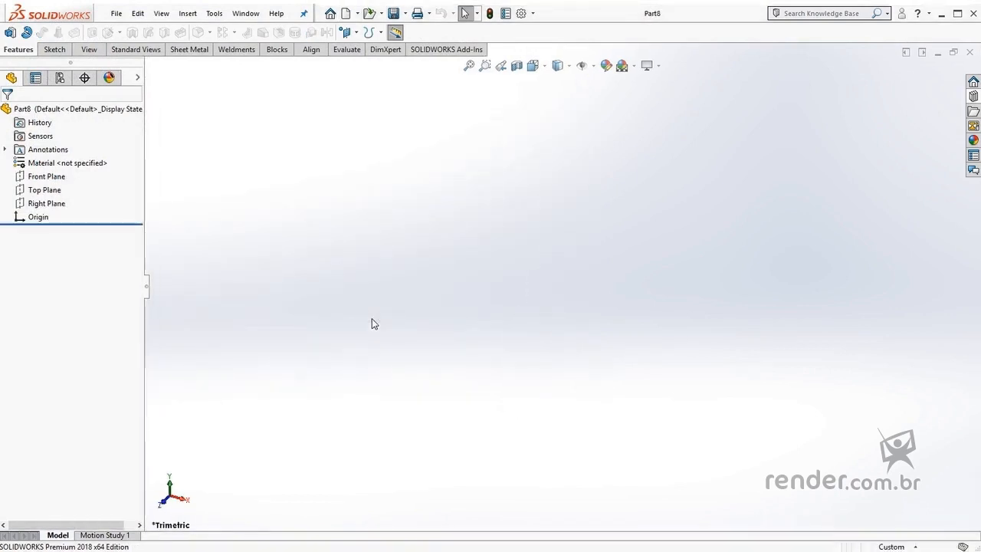
pyautogui.click(276, 52)
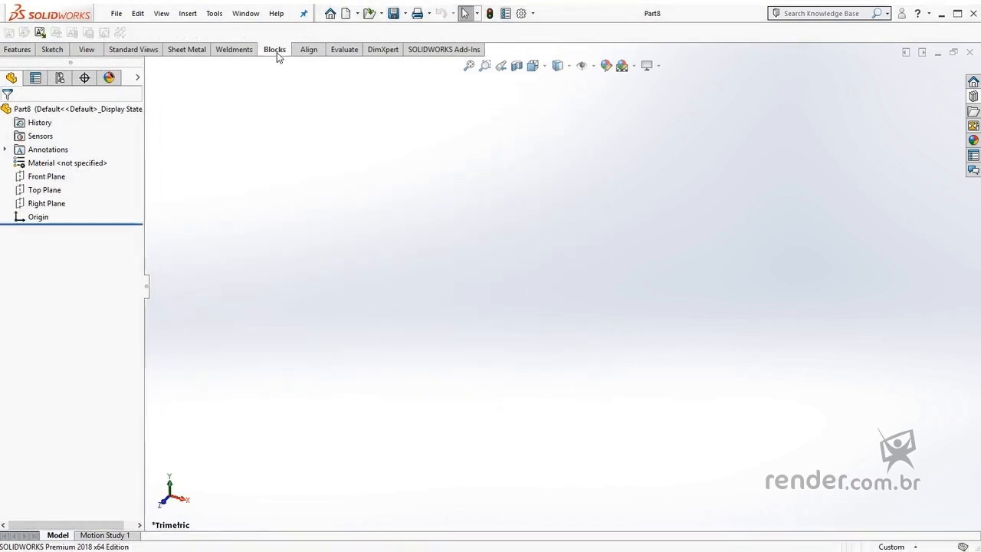
pyautogui.click(39, 33)
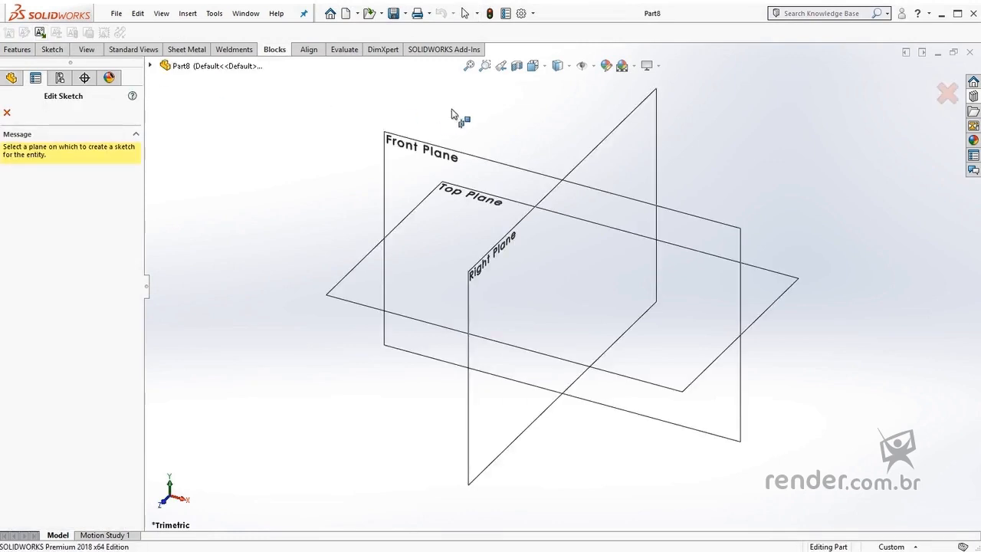
pyautogui.click(448, 159)
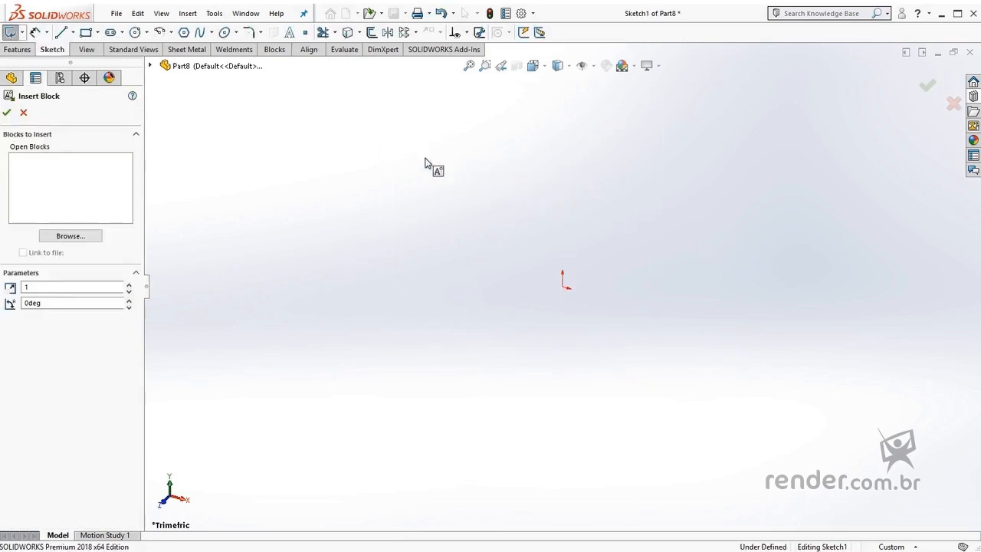
# - Load the block file Render-1.SLDBLK from the C:\Render folder for insertion
pyautogui.click(71, 236)
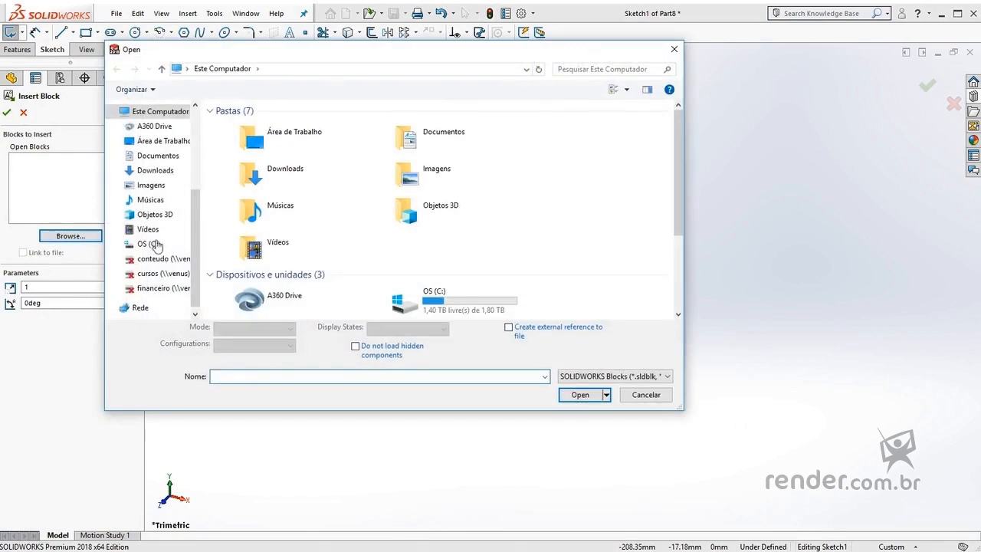
pyautogui.doubleClick(450, 298)
pyautogui.scroll(-5, 333, 263)
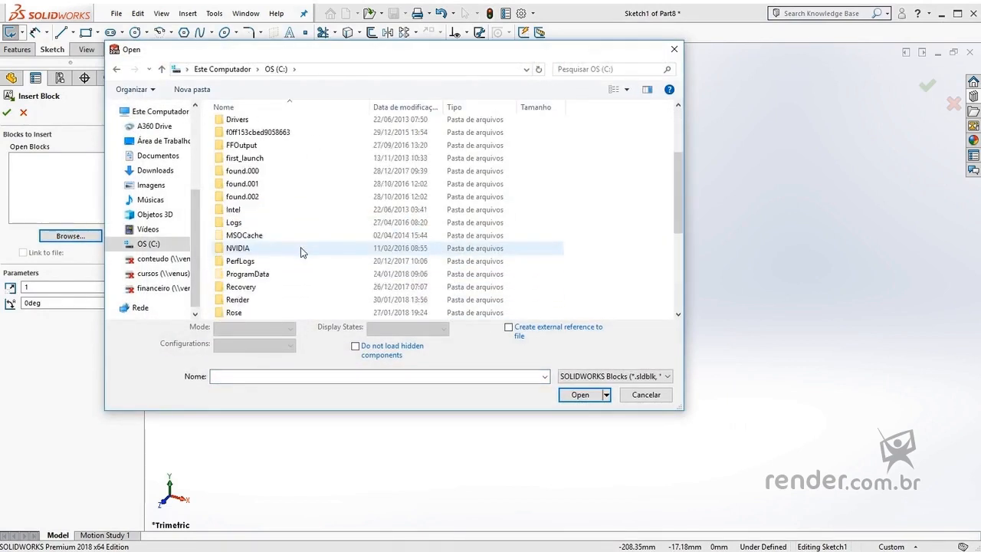
pyautogui.doubleClick(265, 298)
pyautogui.click(254, 126)
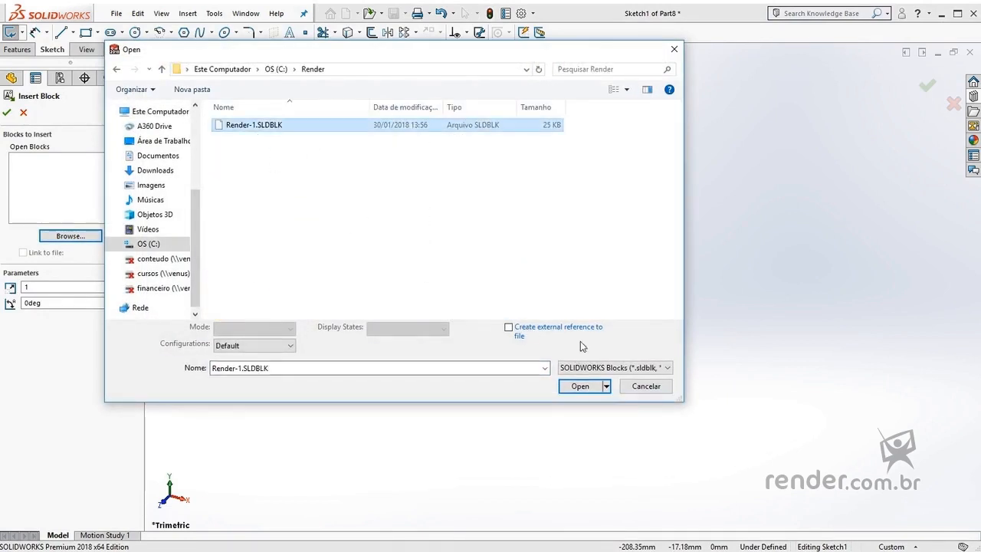
pyautogui.click(574, 387)
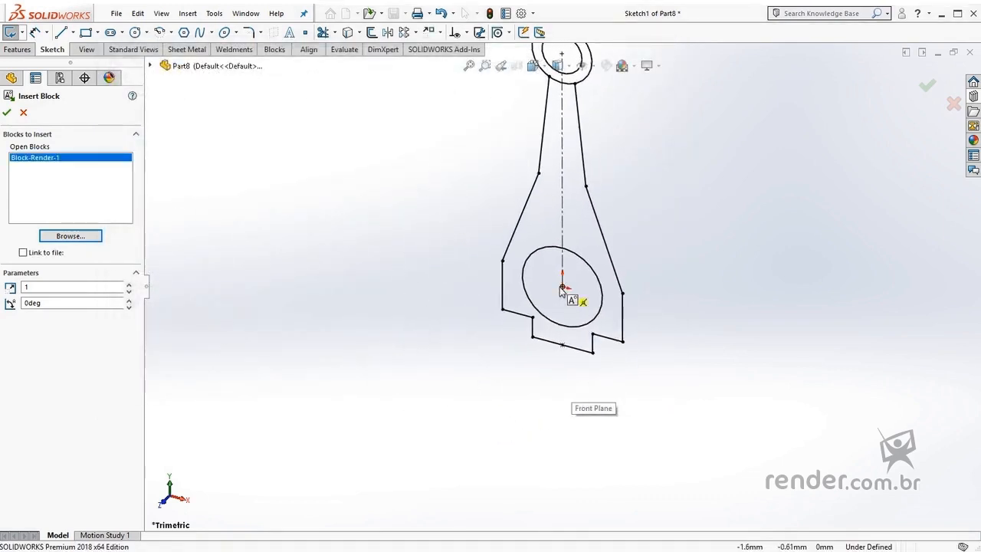
# - Place three instances of the connecting rod block: one at the origin and one freely on each side of it
pyautogui.click(561, 288)
pyautogui.scroll(4, 411, 370)
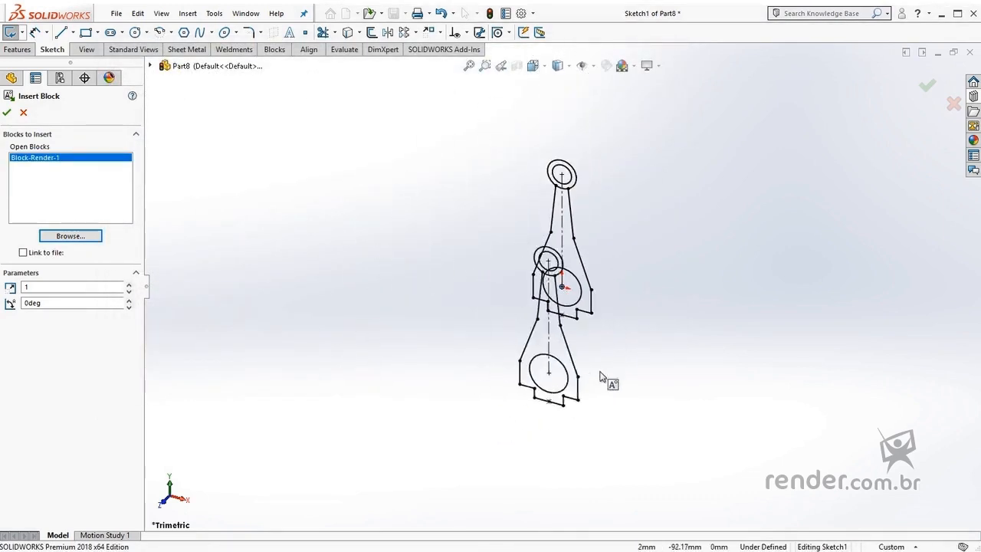
pyautogui.click(346, 260)
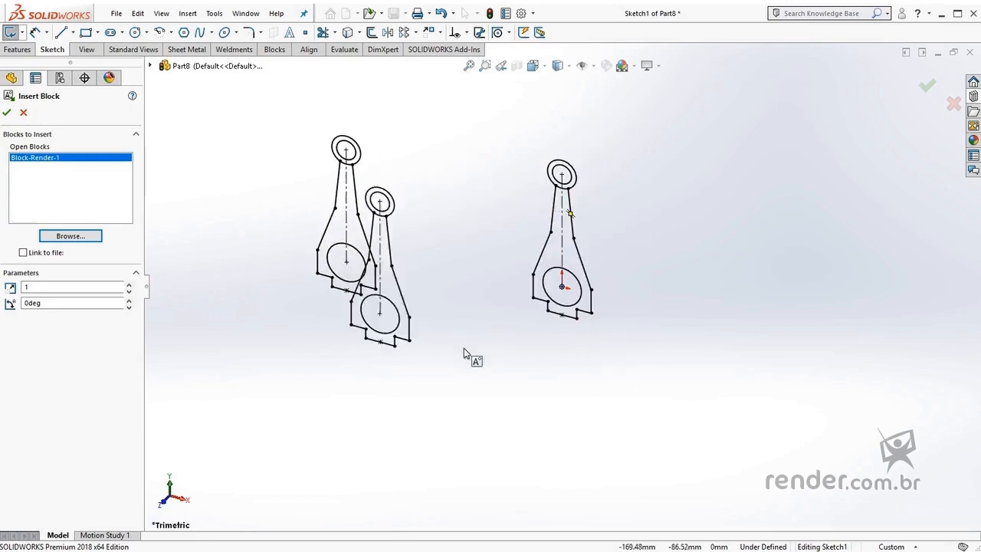
pyautogui.click(705, 350)
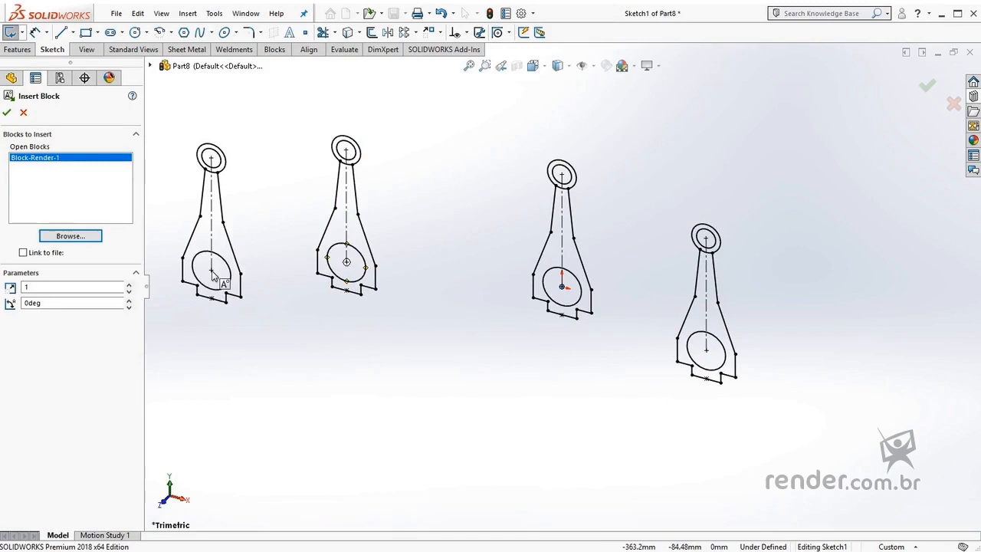
pyautogui.click(7, 114)
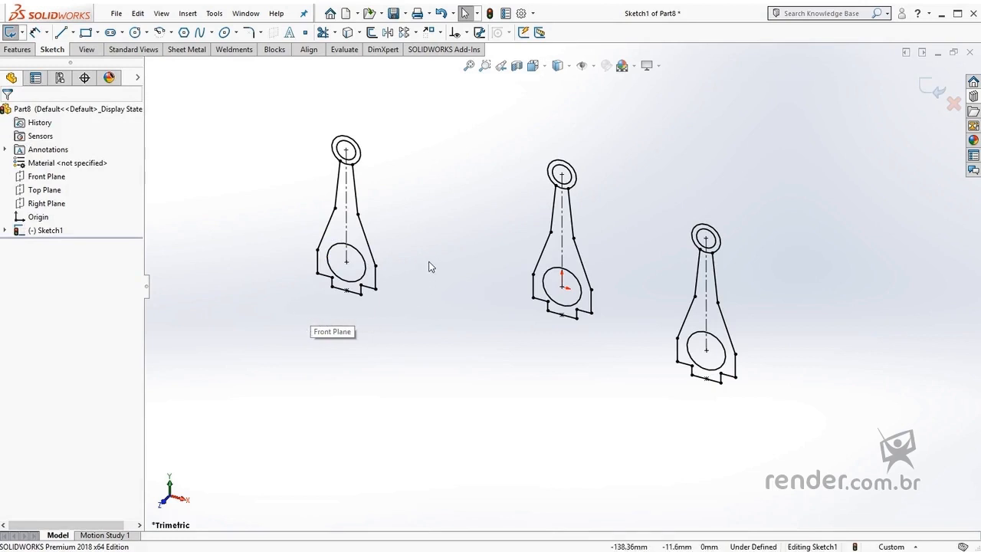
# - Create another new part and add the sketch text RENDER on its Front Plane
pyautogui.click(345, 14)
pyautogui.press('Return')
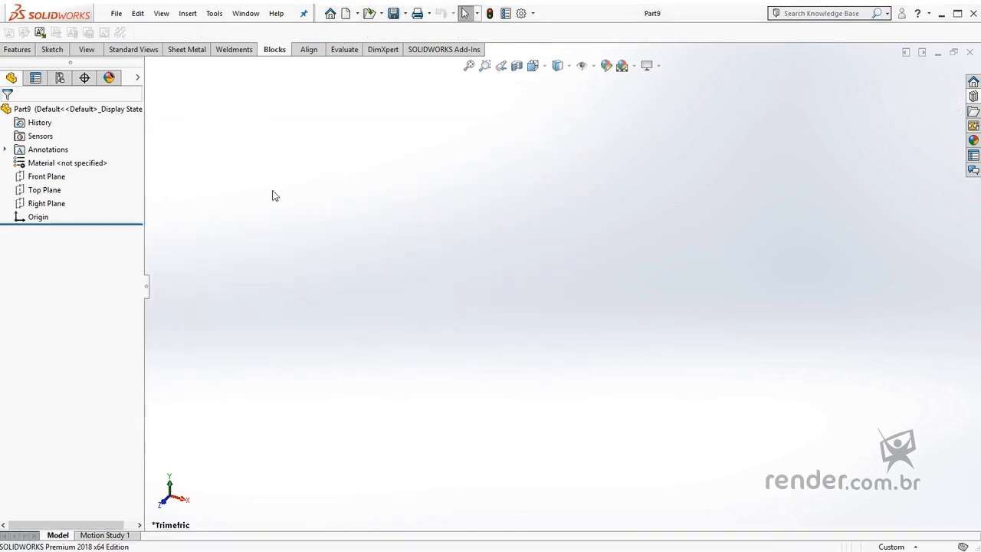
pyautogui.click(53, 50)
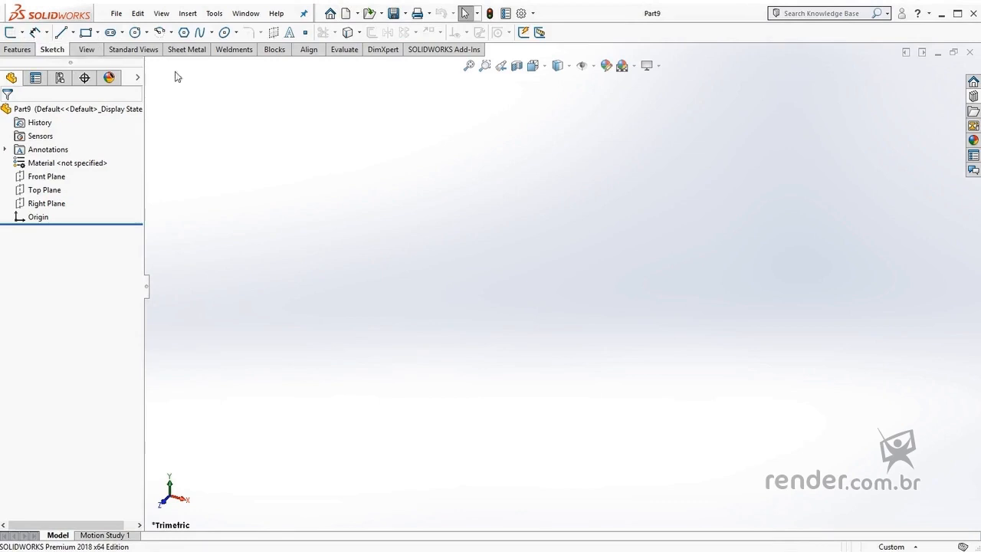
pyautogui.click(290, 32)
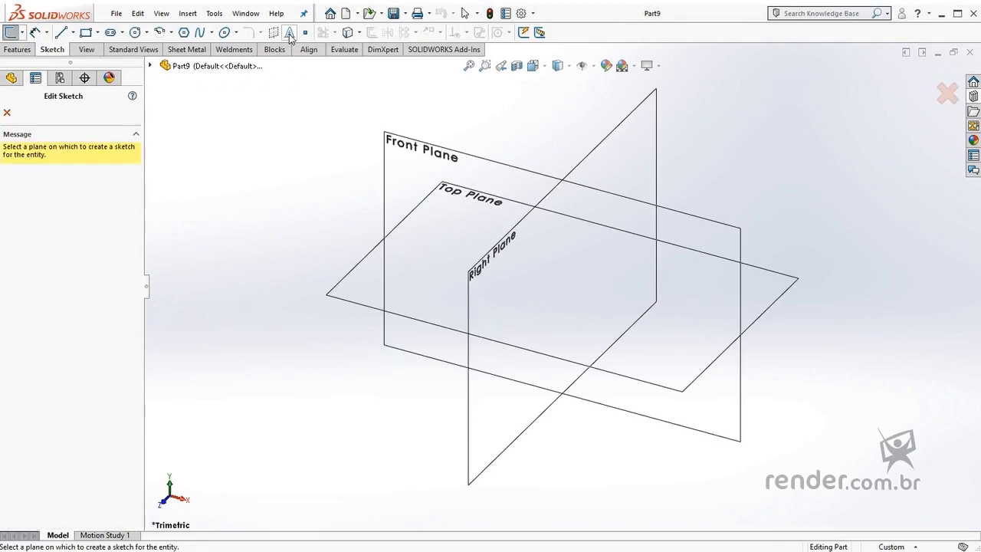
pyautogui.click(395, 142)
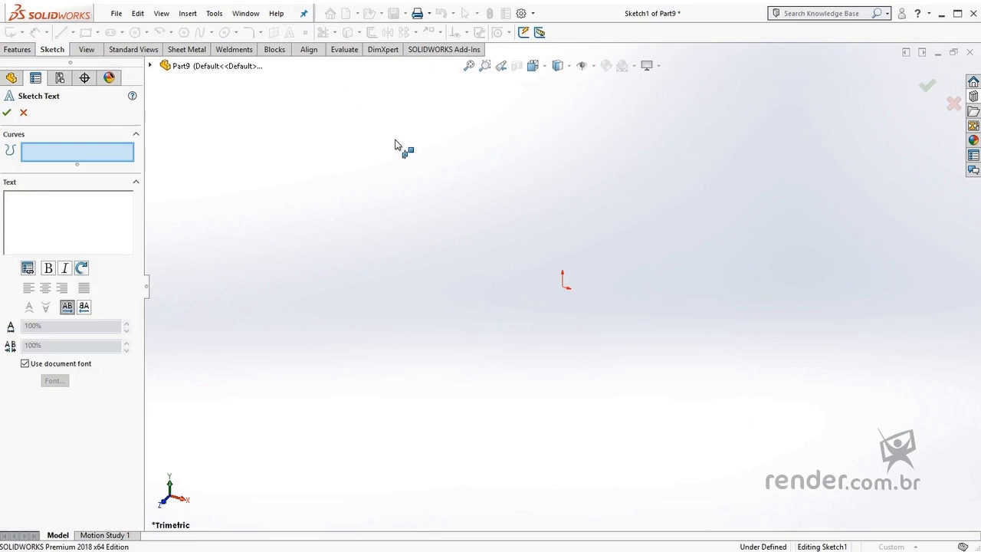
pyautogui.write('RENDER')
pyautogui.click(7, 113)
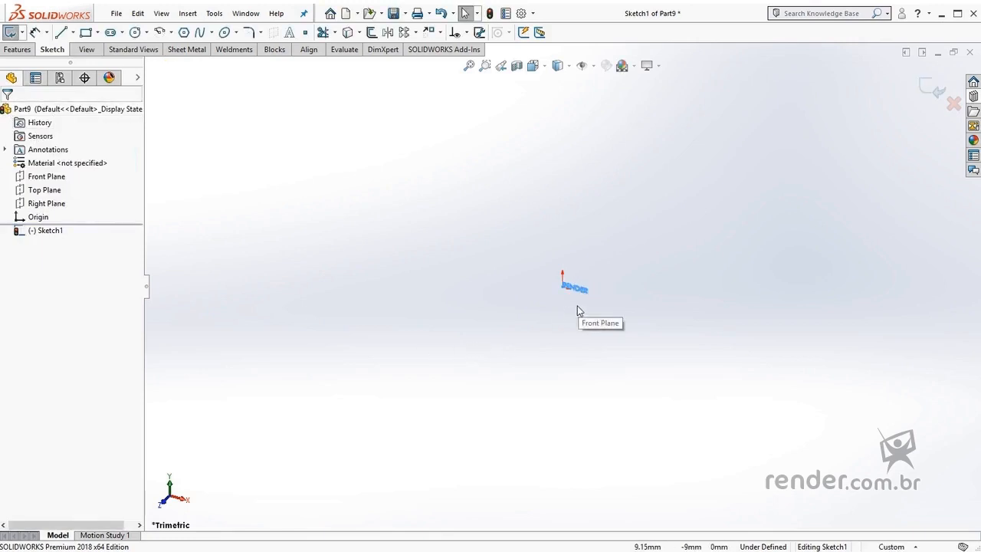
# - Save the RENDER text sketch as a block file in C:\Render, keeping the suggested name Sketch1
pyautogui.scroll(-3, 573, 273)
pyautogui.scroll(-3, 570, 270)
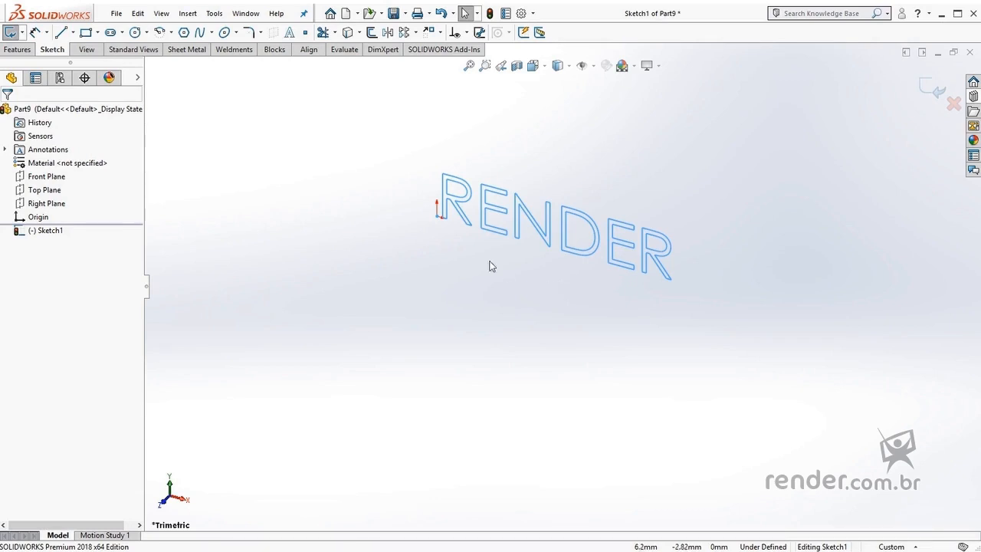
pyautogui.click(213, 16)
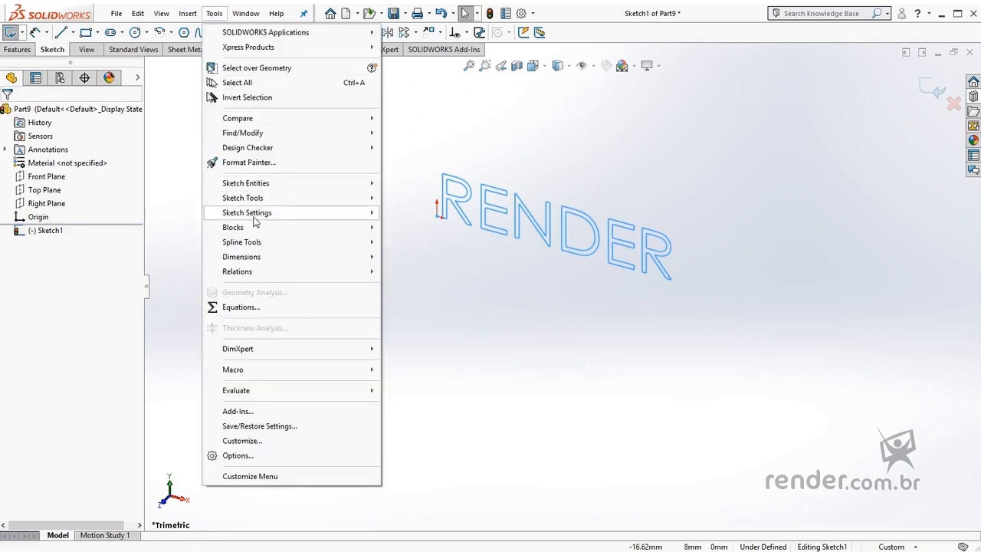
pyautogui.moveTo(254, 228)
pyautogui.click(423, 303)
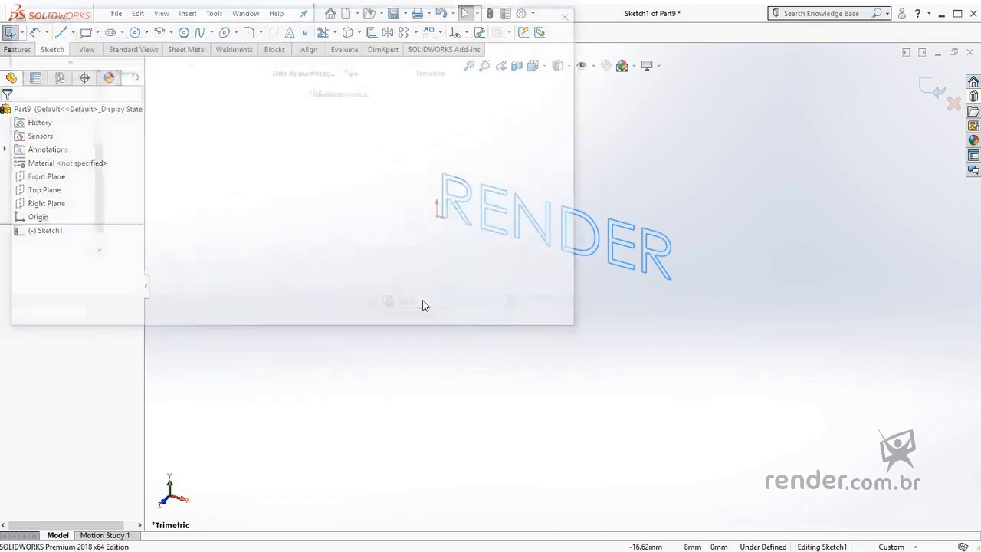
pyautogui.click(481, 313)
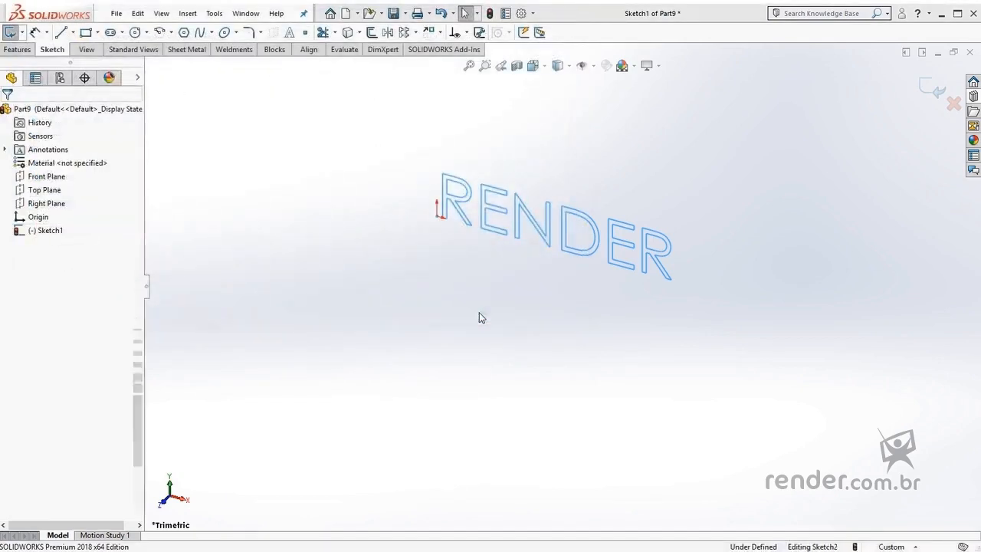
# - Load the block file Sketch1.SLDBLK from the C:\Render folder for insertion into Sketch1
pyautogui.click(276, 49)
pyautogui.click(40, 32)
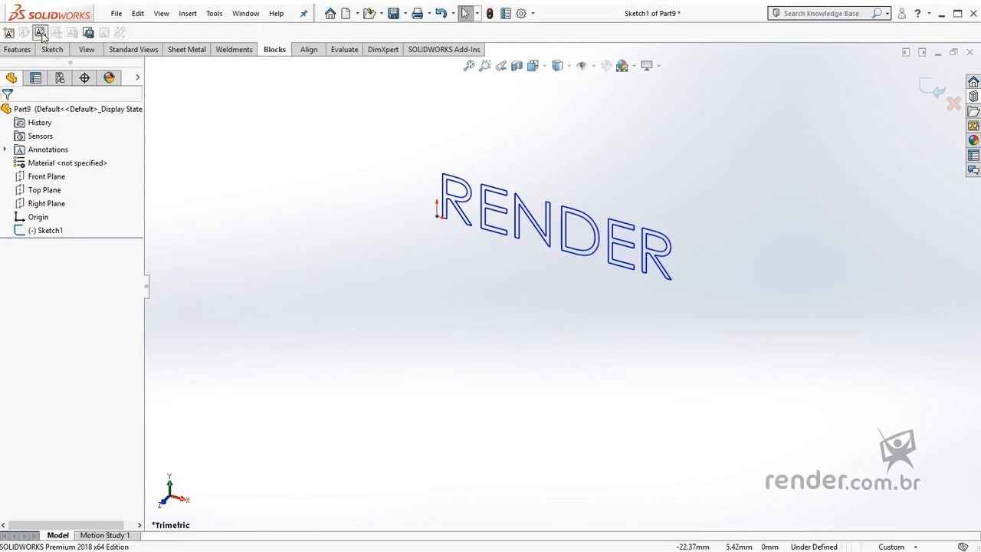
pyautogui.click(70, 236)
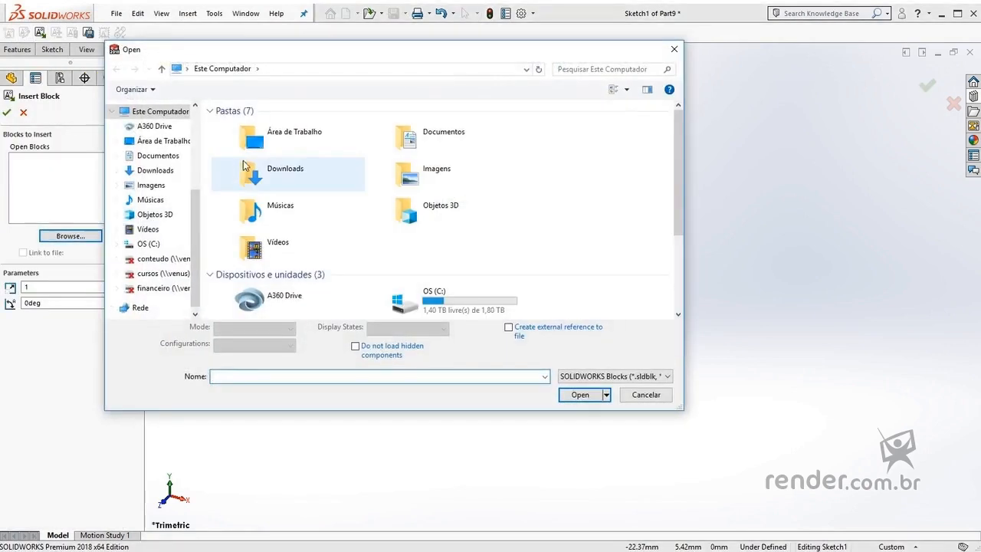
pyautogui.click(433, 303)
pyautogui.doubleClick(434, 304)
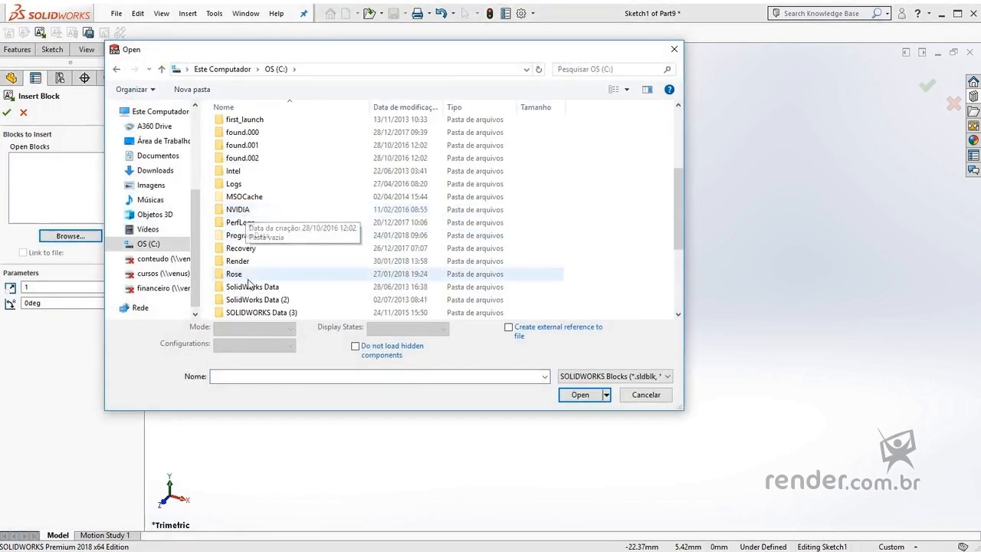
pyautogui.doubleClick(245, 263)
pyautogui.click(243, 138)
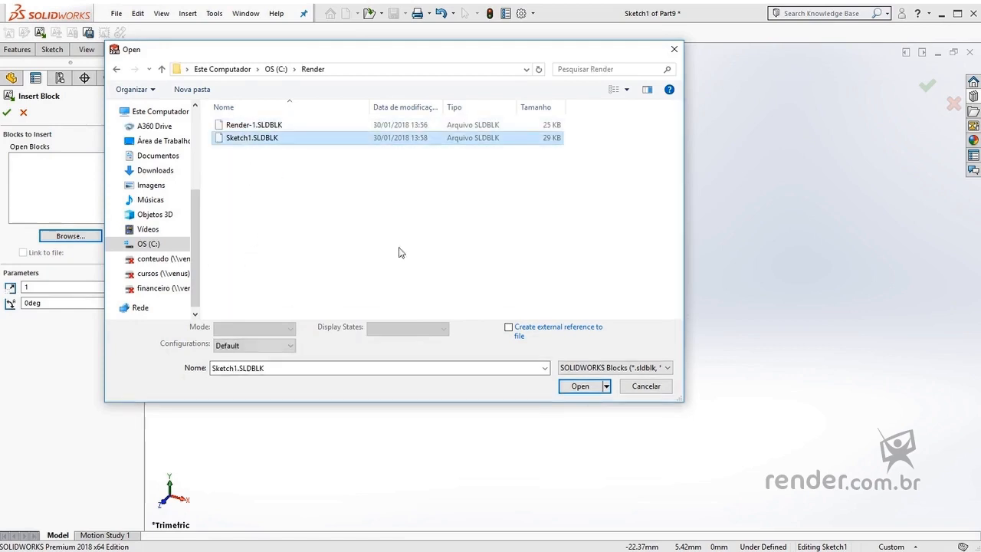
pyautogui.click(580, 394)
# - Place two instances of the RENDER text block freely below the original text, one on each side, and finish the insertion
pyautogui.click(209, 318)
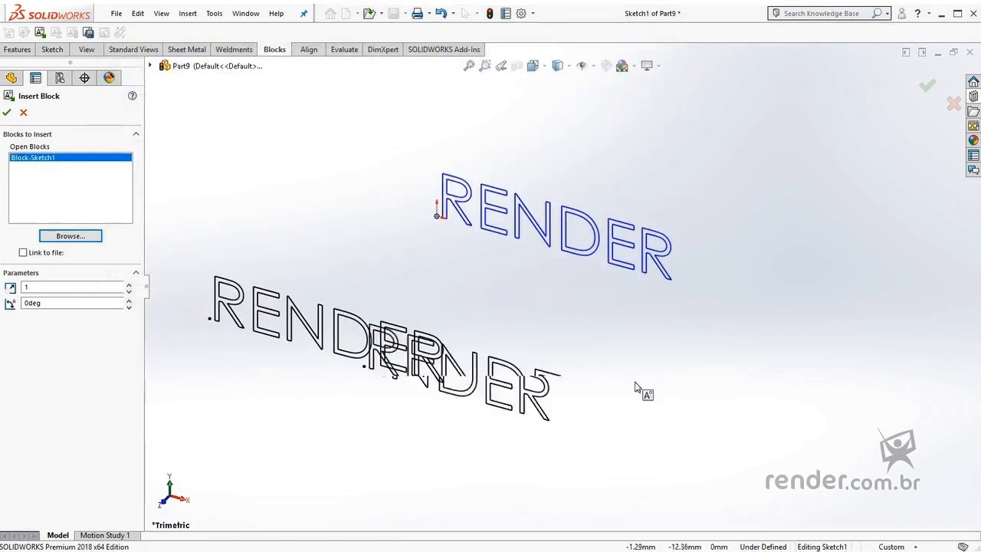
pyautogui.click(763, 401)
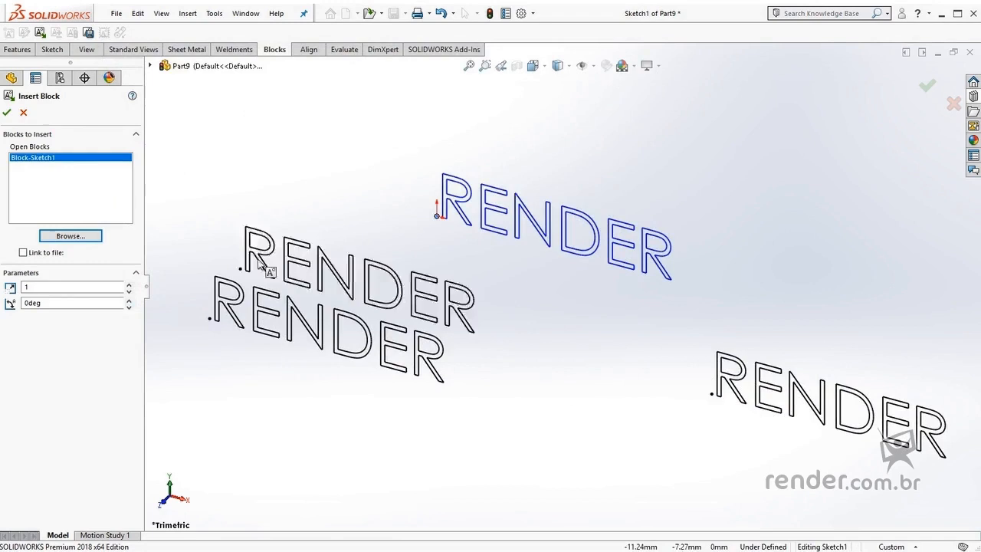
pyautogui.click(7, 112)
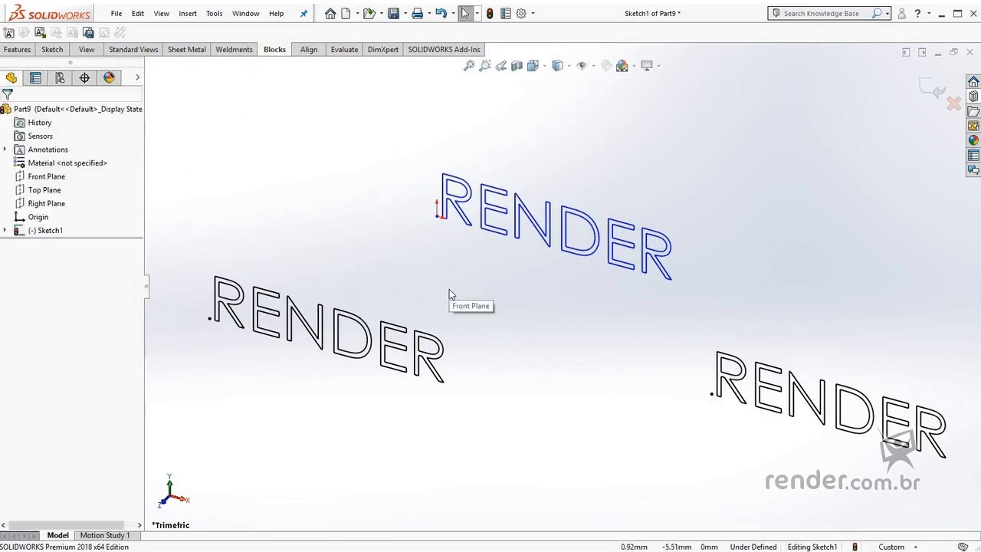
# - Open the Design Library and pin it so that it stays visible beside the sketch
pyautogui.scroll(5, 449, 289)
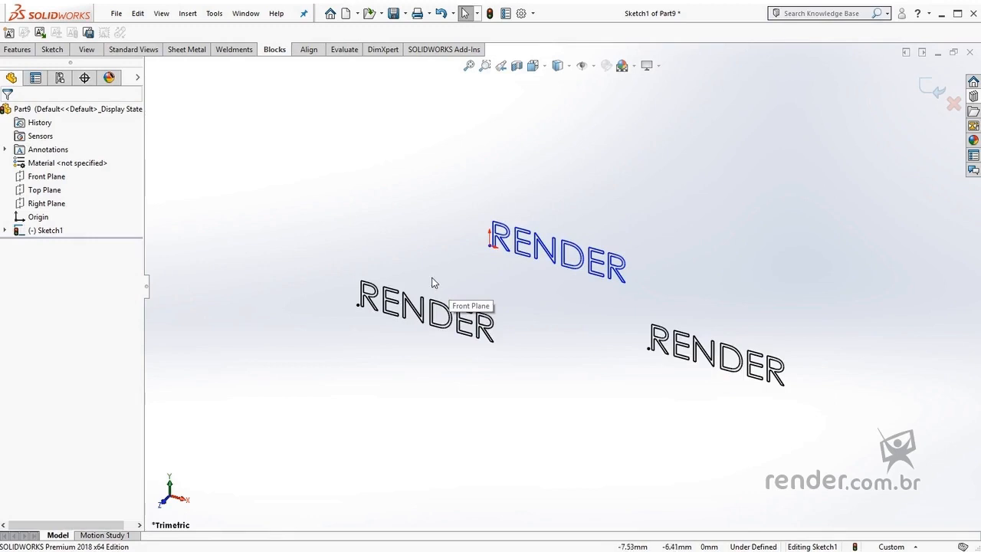
pyautogui.scroll(-2, 528, 333)
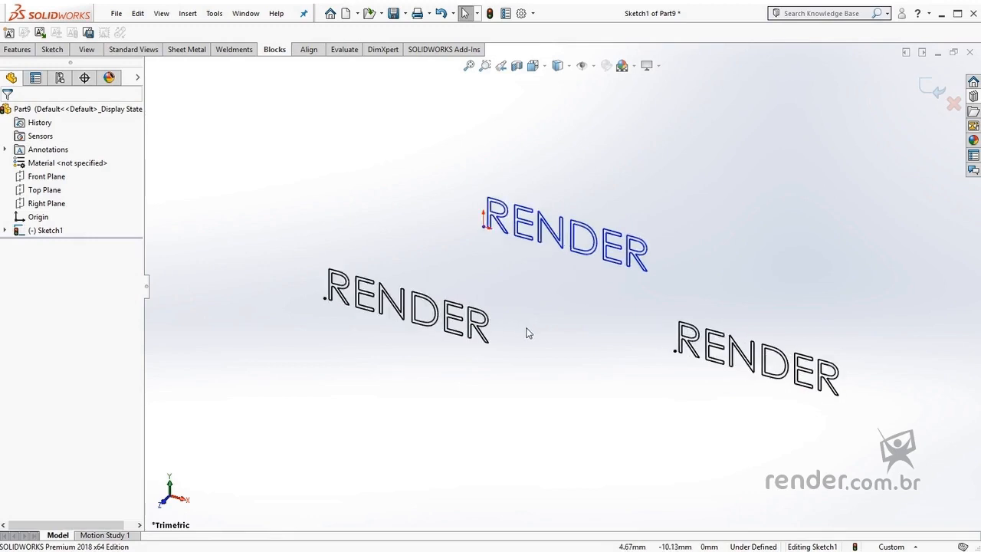
pyautogui.click(973, 96)
pyautogui.click(974, 49)
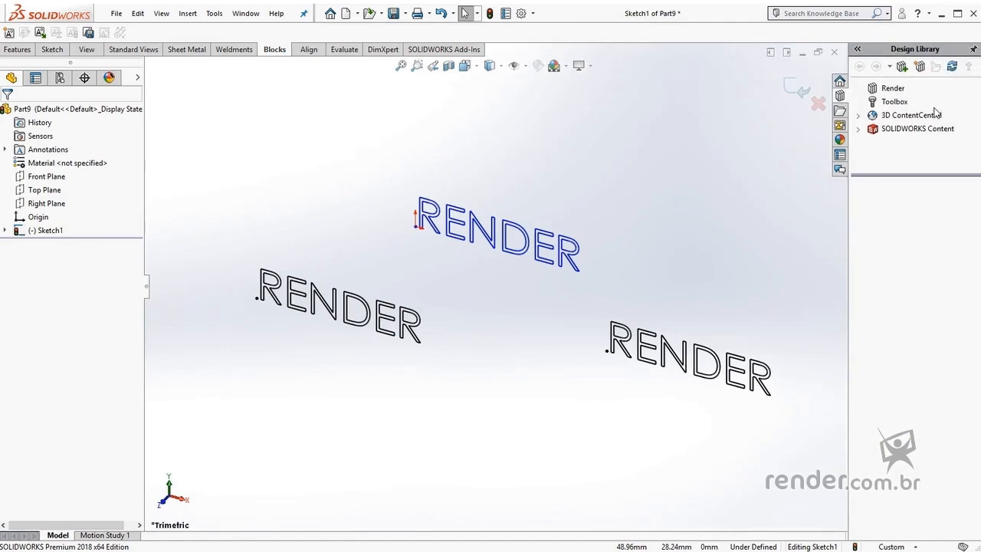
# - Add the sketch's first block instance, Block-Sketch1-1, to the Design Library's Render folder under the file name Render Block
pyautogui.click(6, 230)
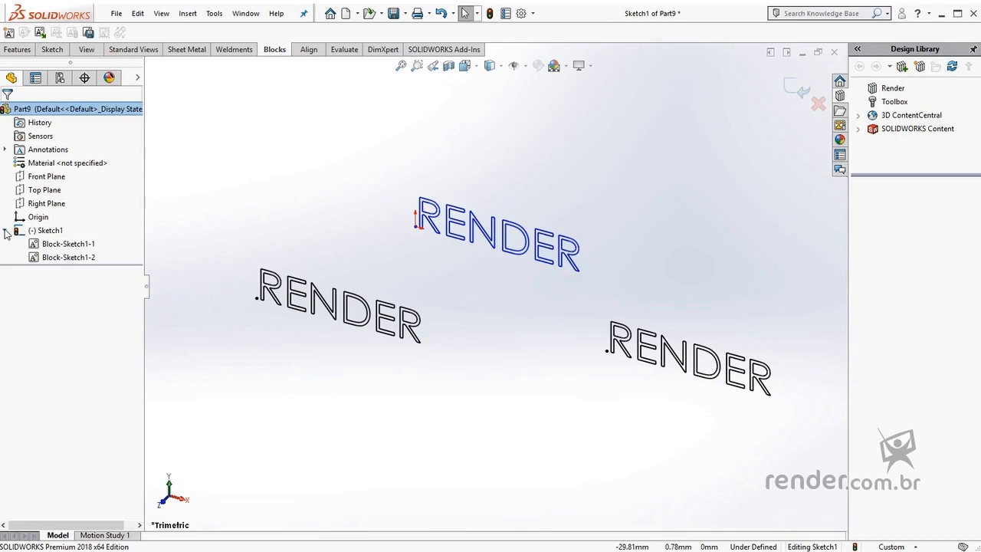
pyautogui.click(67, 245)
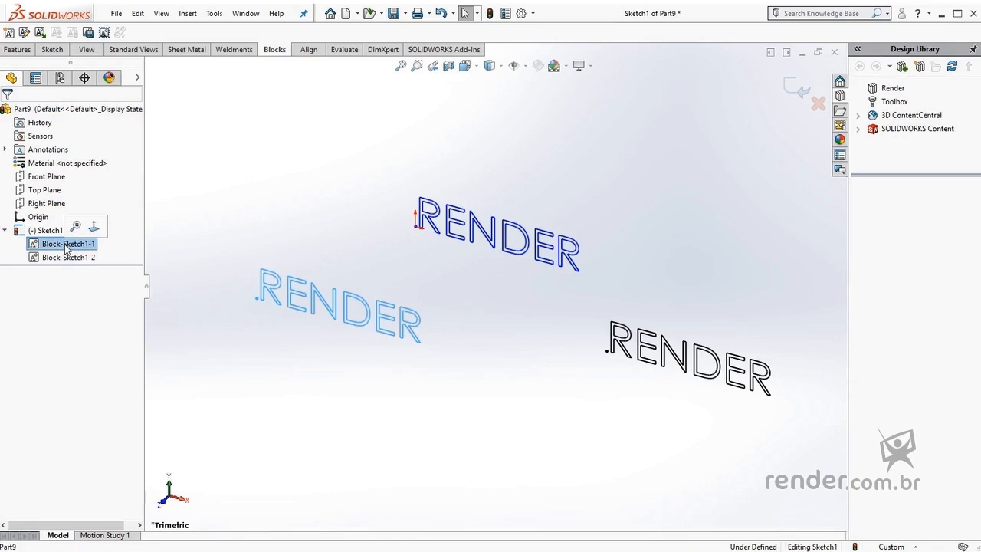
pyautogui.click(900, 67)
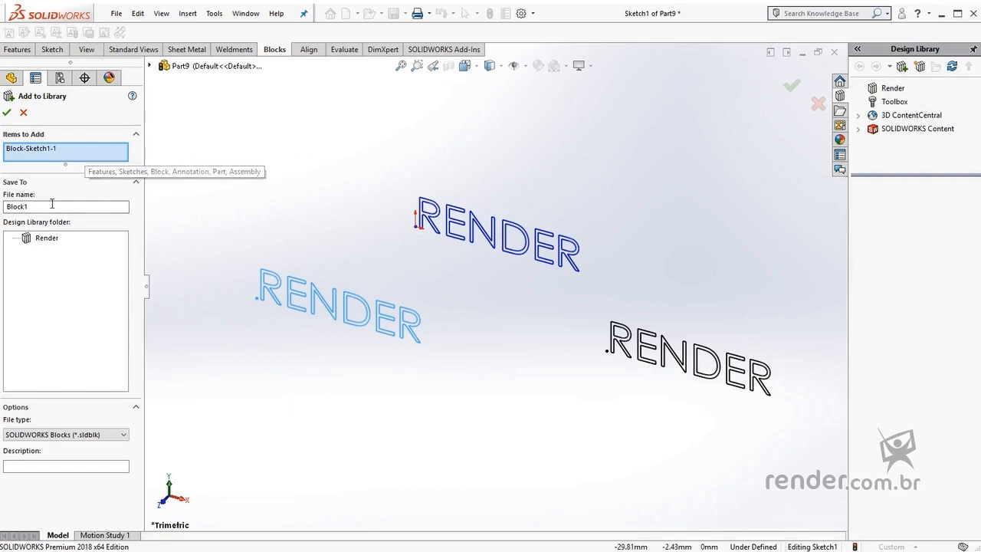
pyautogui.moveTo(53, 203); pyautogui.dragTo(5, 211)
pyautogui.write('Render')
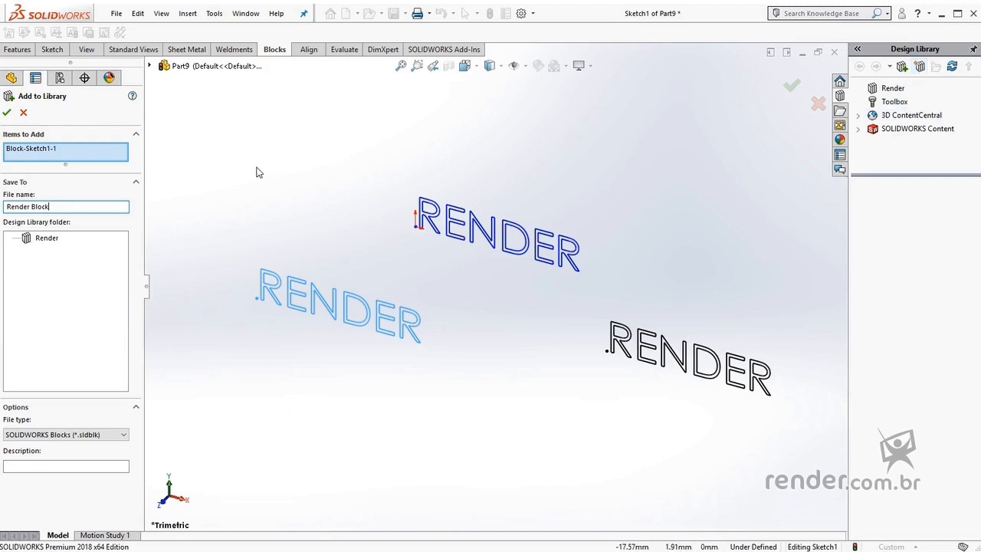
pyautogui.click(47, 239)
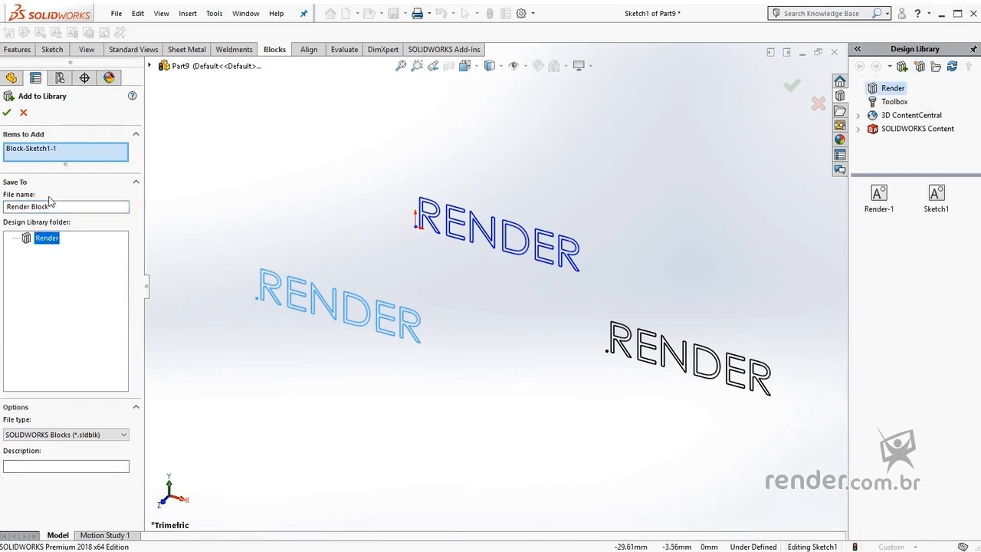
pyautogui.click(7, 112)
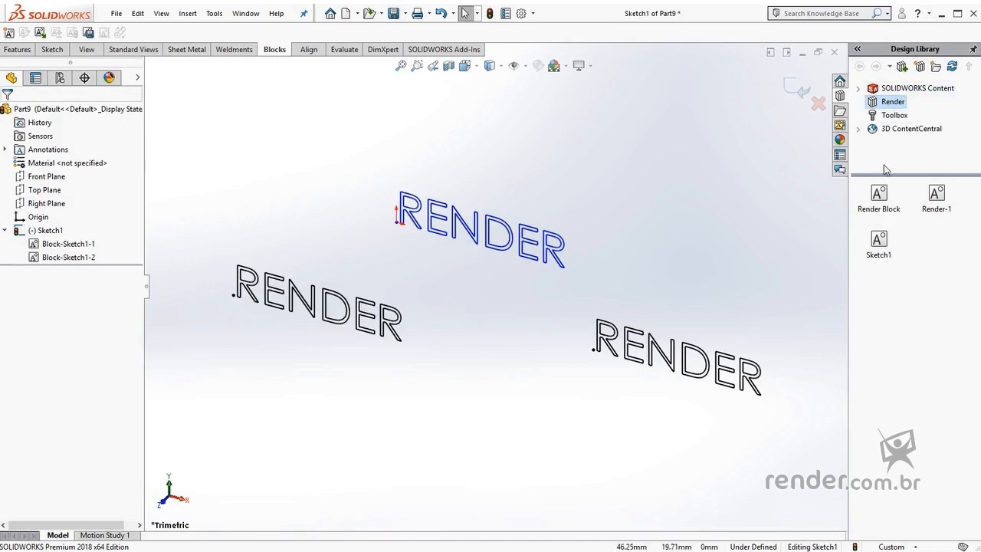
# - Insert two instances of Render Block from the Design Library, one to the upper right of the original text and one below it
pyautogui.moveTo(879, 196); pyautogui.dragTo(611, 184)
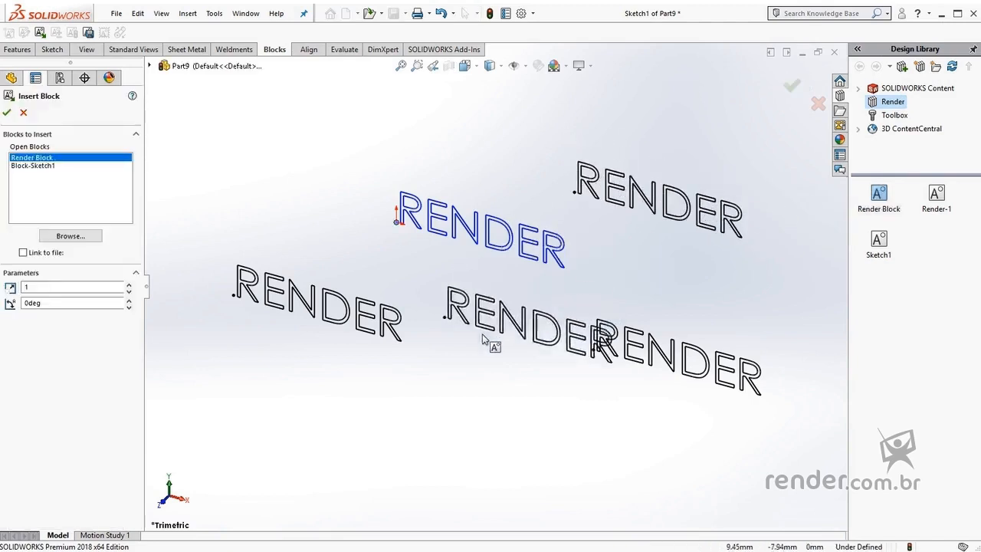
pyautogui.click(463, 425)
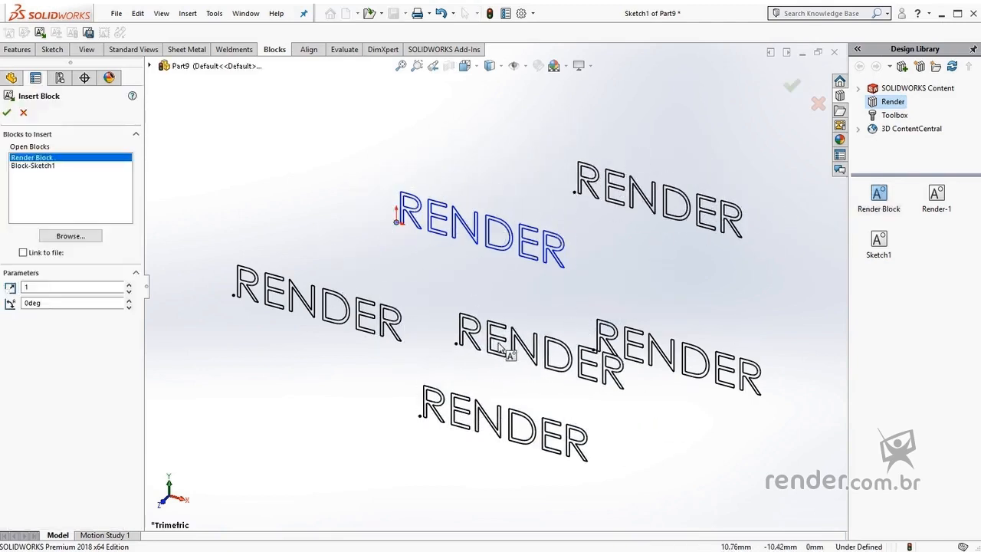
pyautogui.click(7, 113)
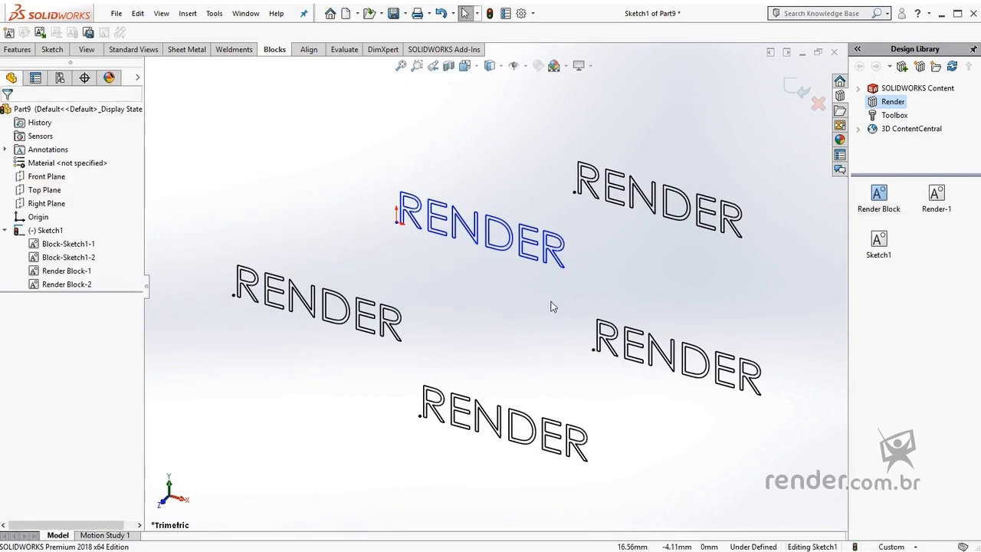